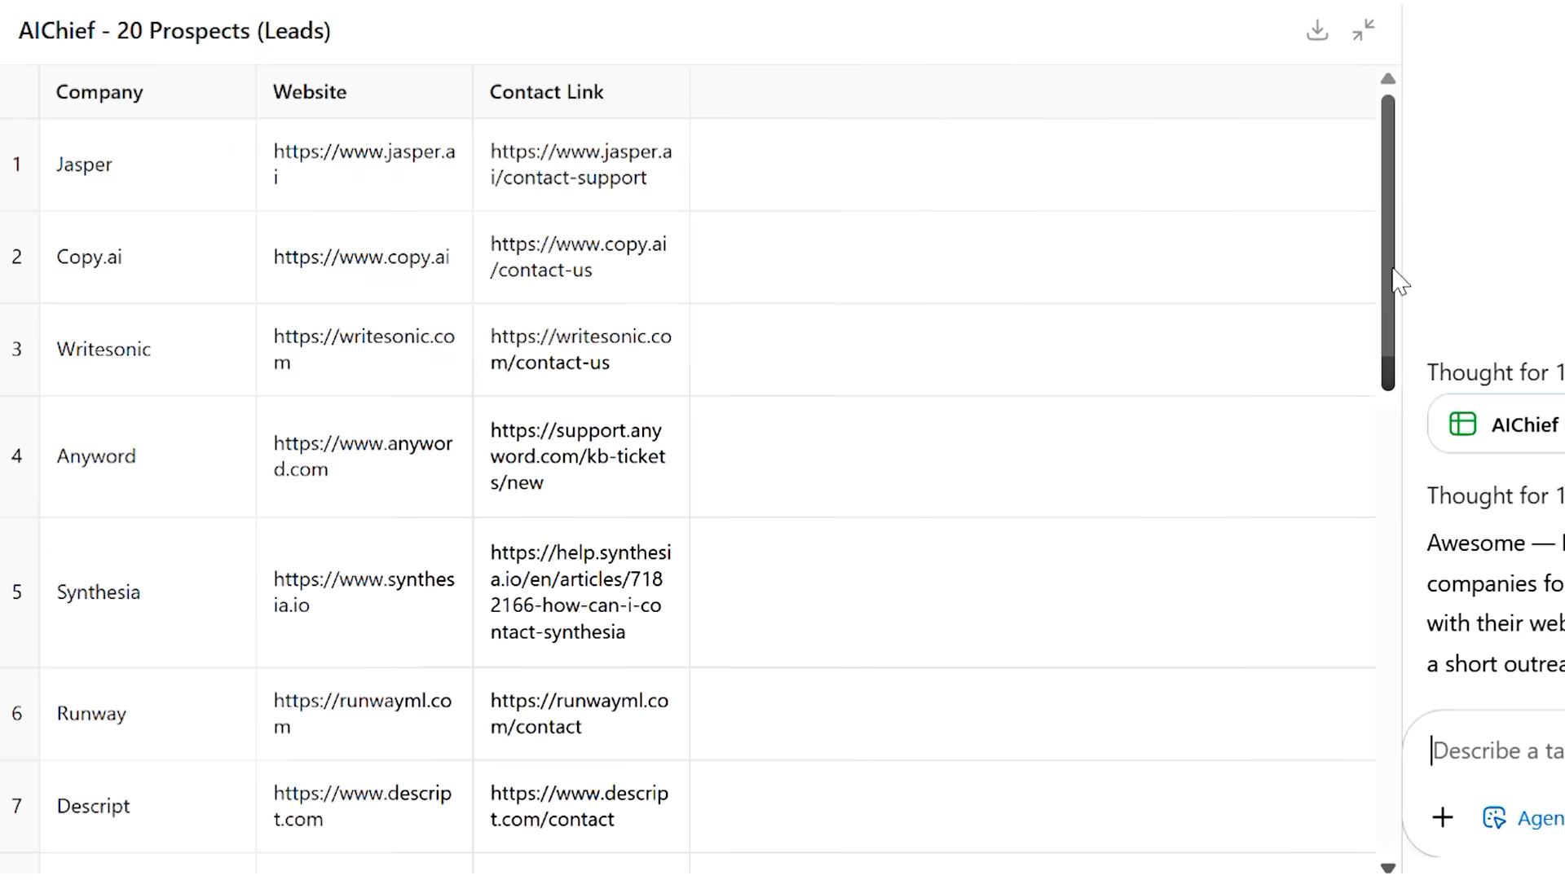
{"action": "scroll", "coordinate": [1397, 330], "scroll_direction": "down", "scroll_amount": 1}
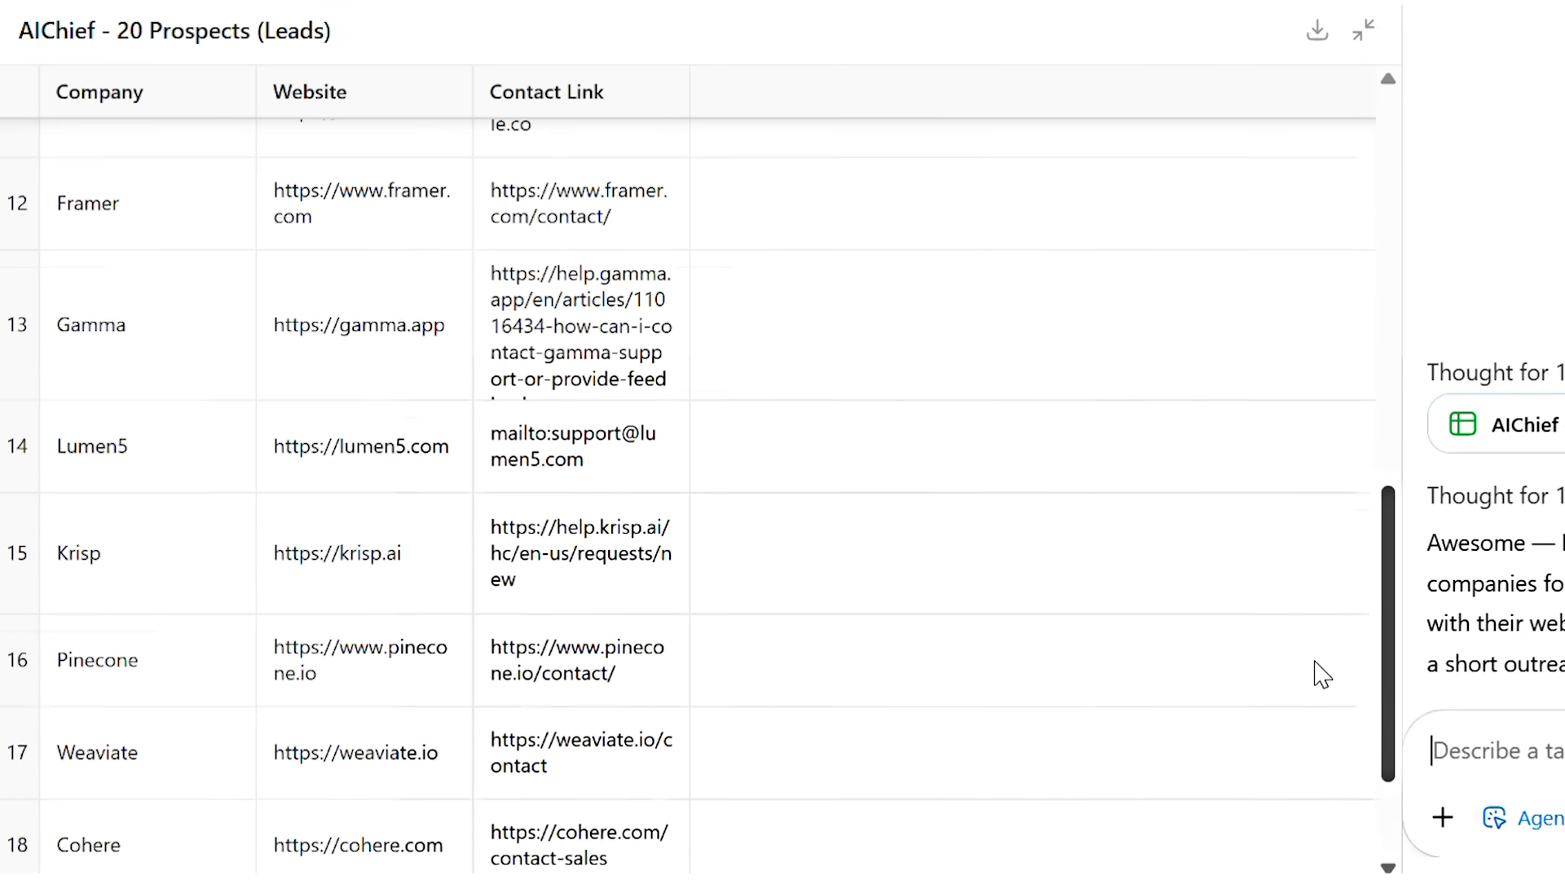
{"action": "scroll", "coordinate": [1322, 675], "scroll_direction": "down", "scroll_amount": 2}
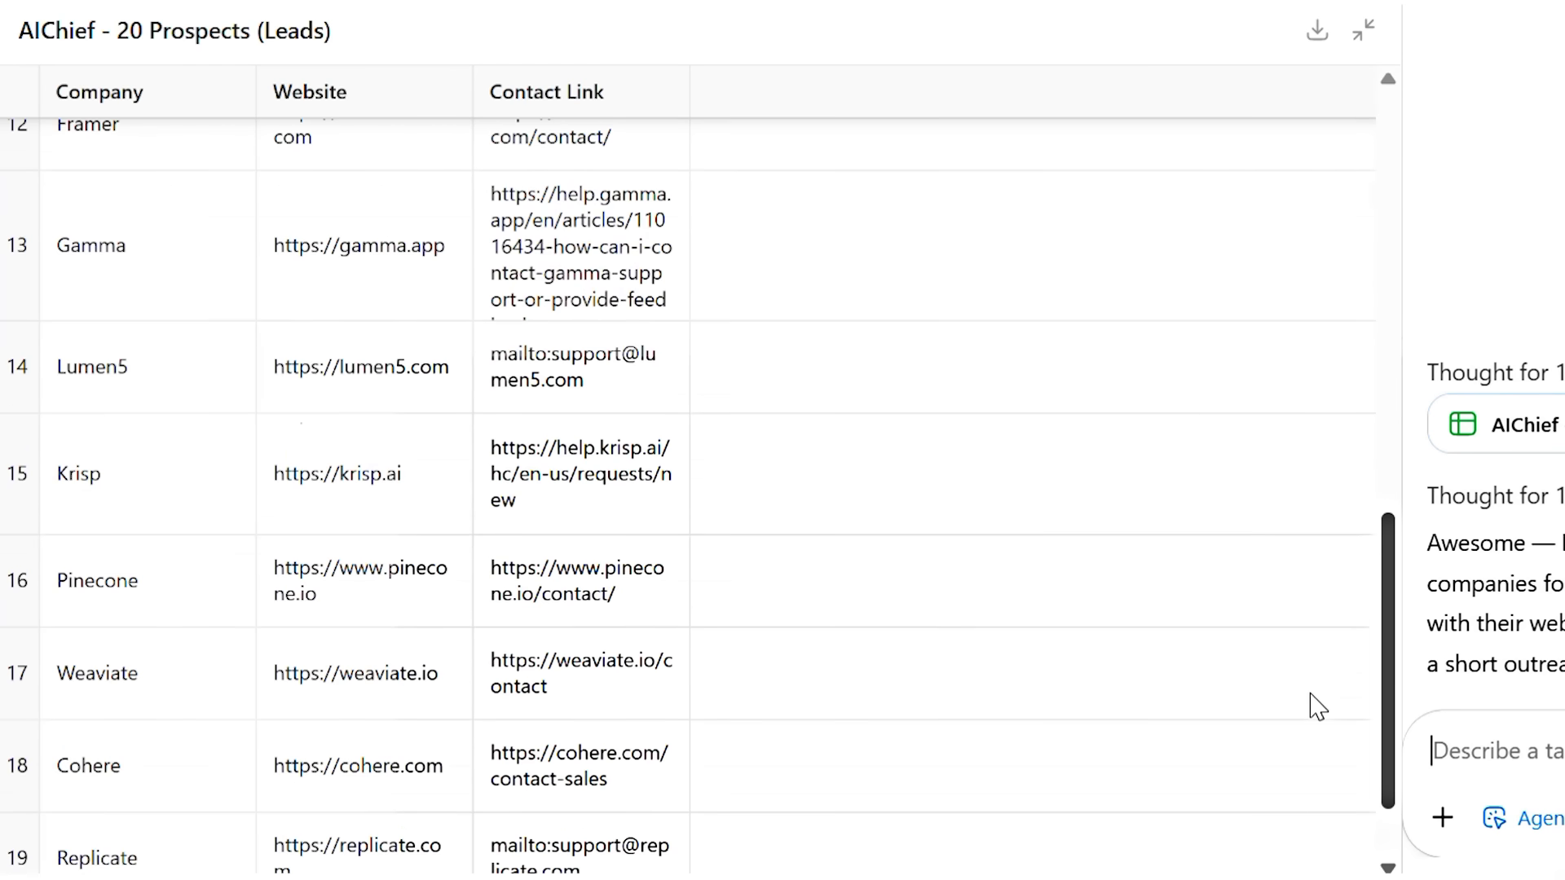
{"action": "scroll", "coordinate": [1346, 360], "scroll_direction": "up", "scroll_amount": 5}
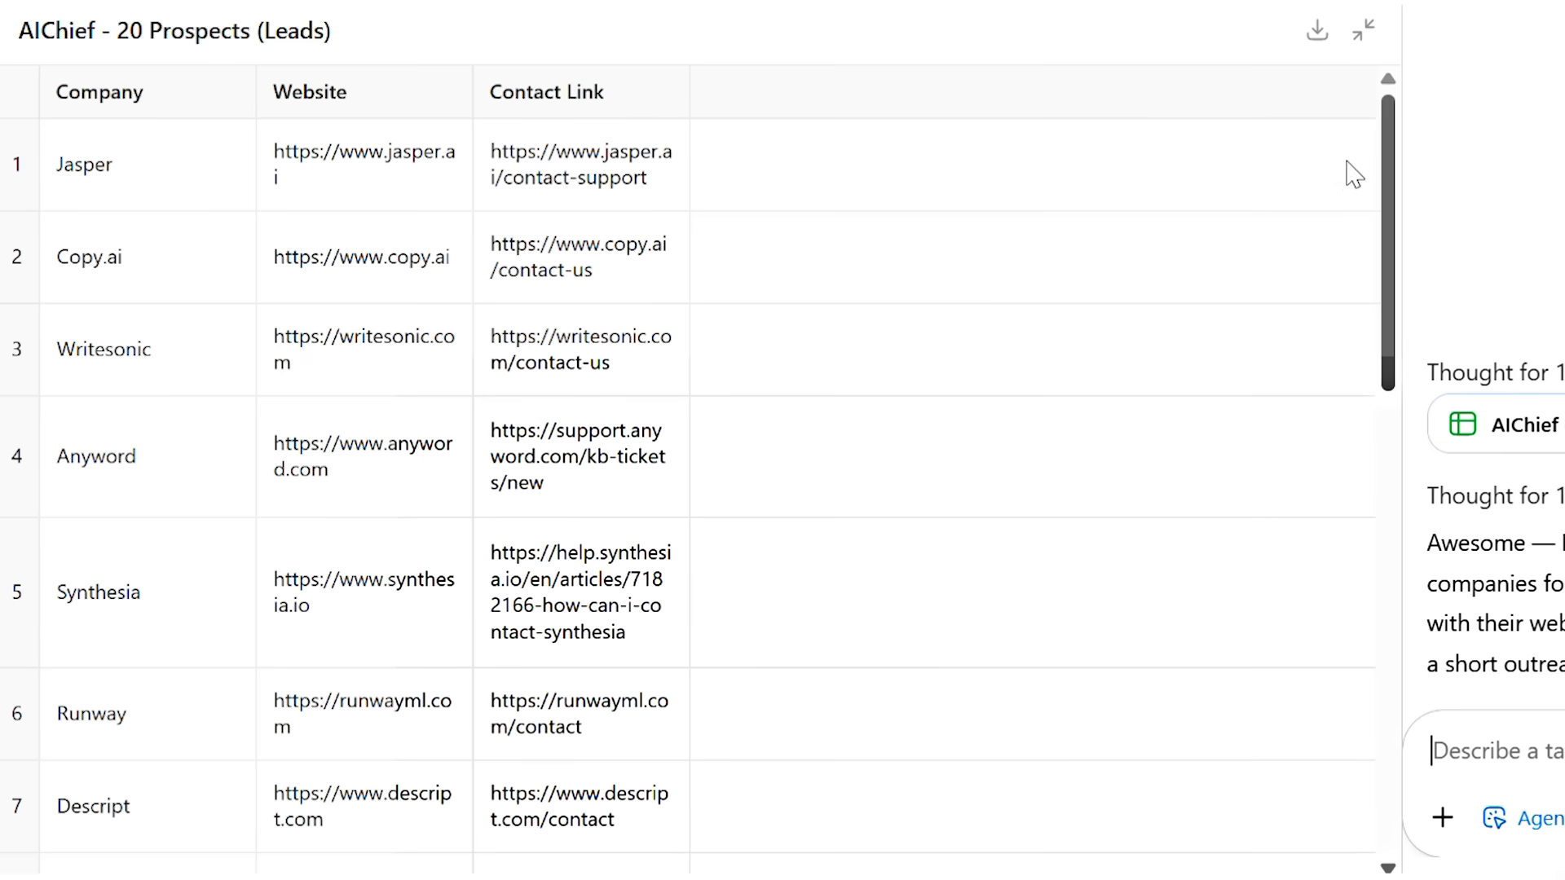
Step: Close the enlarged 20-prospect leads table and return to the chat
{"action": "left_click", "coordinate": [1353, 46]}
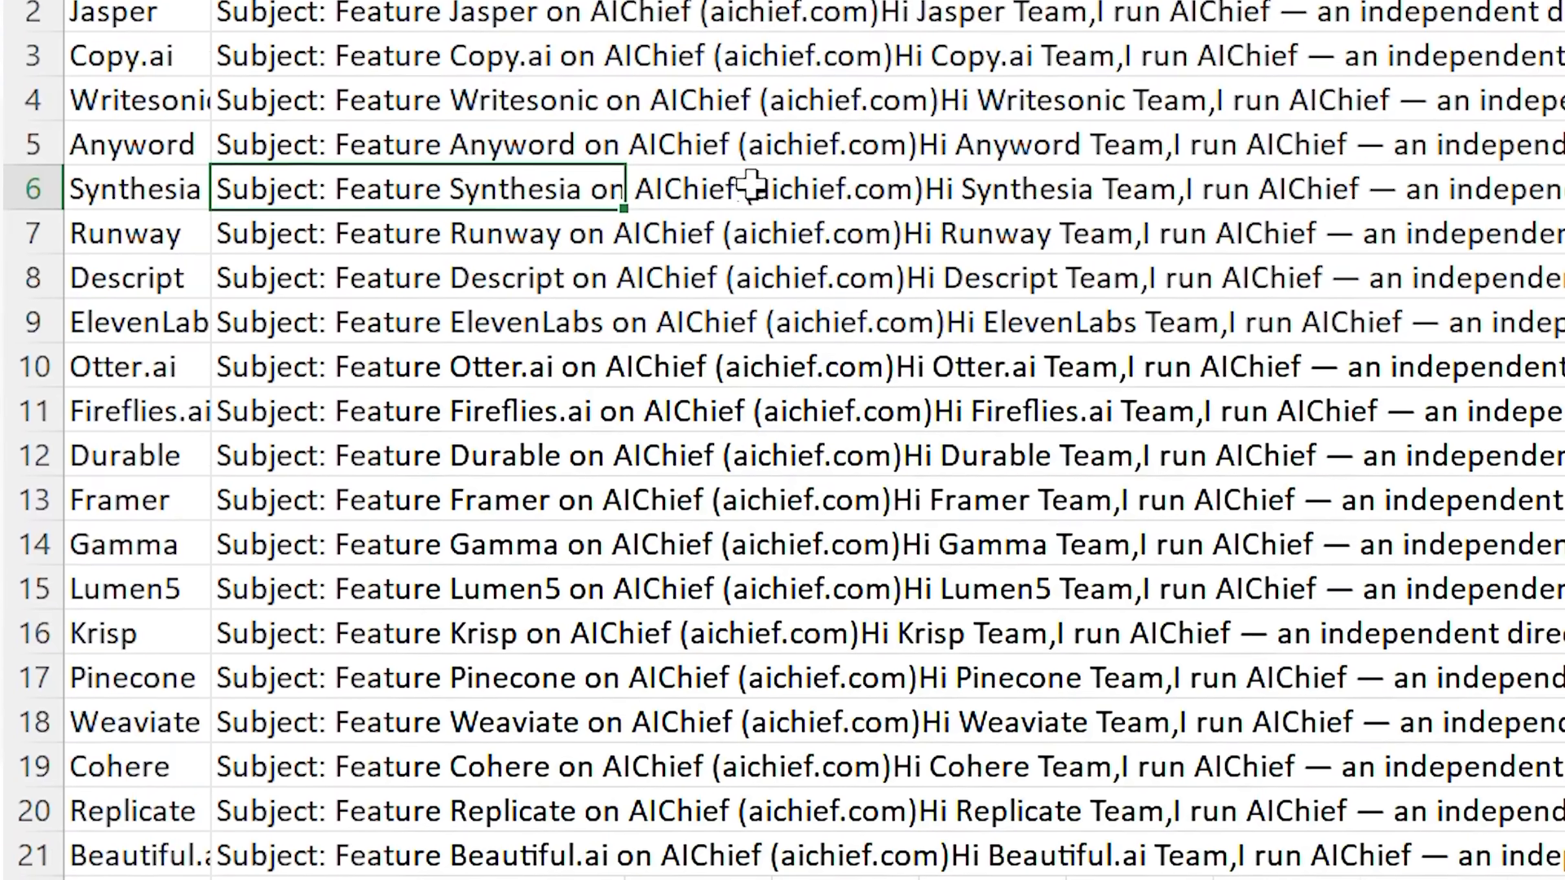
Step: View the Synthesia outreach email draft from the Outreach Email column in full
{"action": "left_click", "coordinate": [749, 186]}
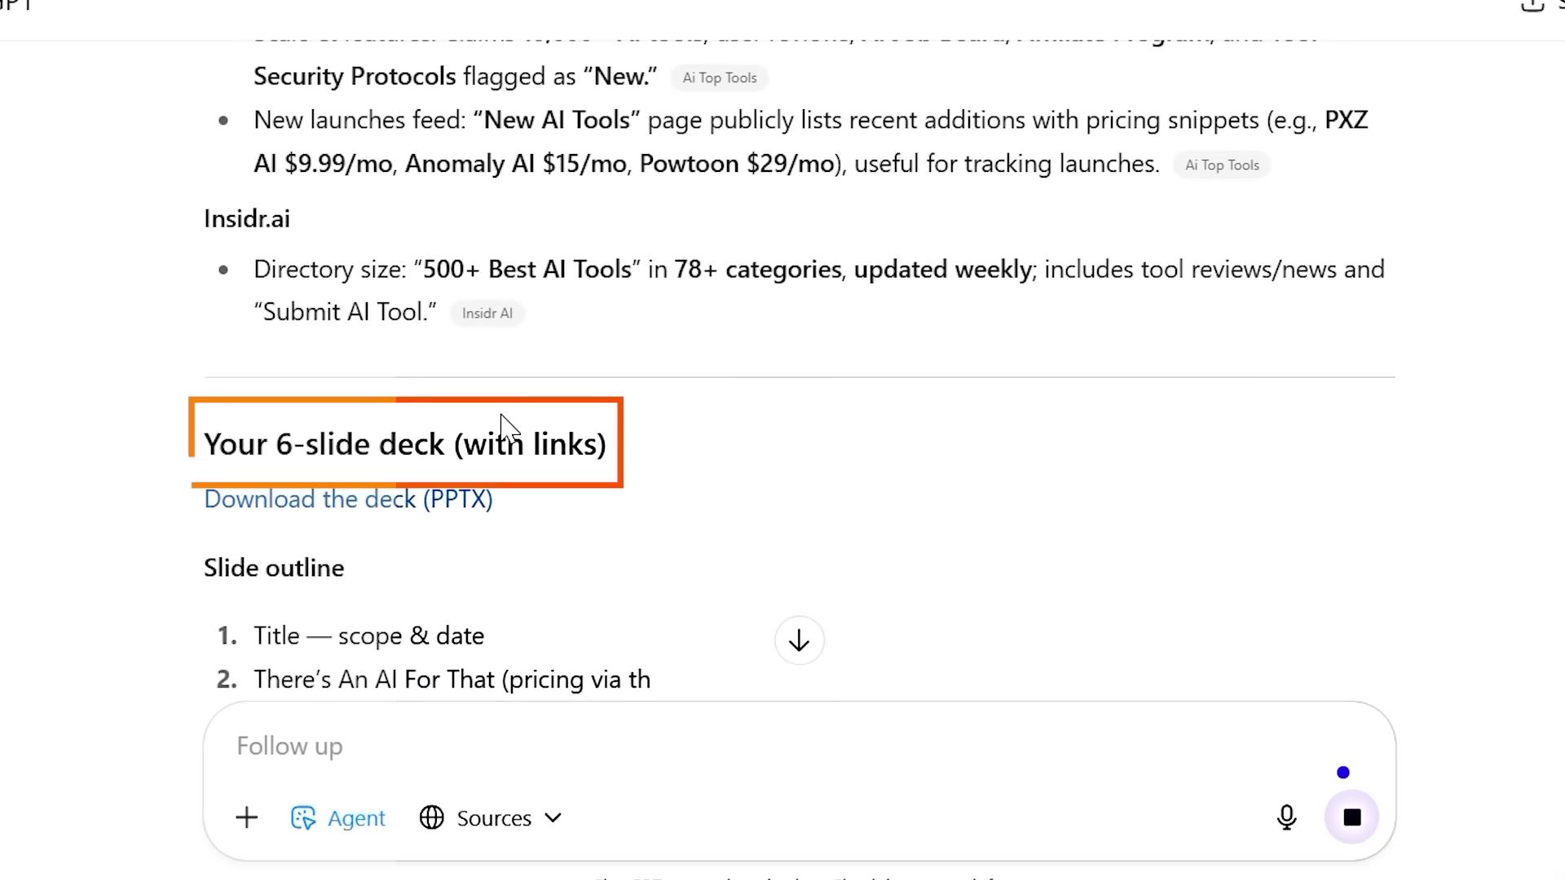
{"action": "scroll", "coordinate": [501, 428], "scroll_direction": "down", "scroll_amount": 2}
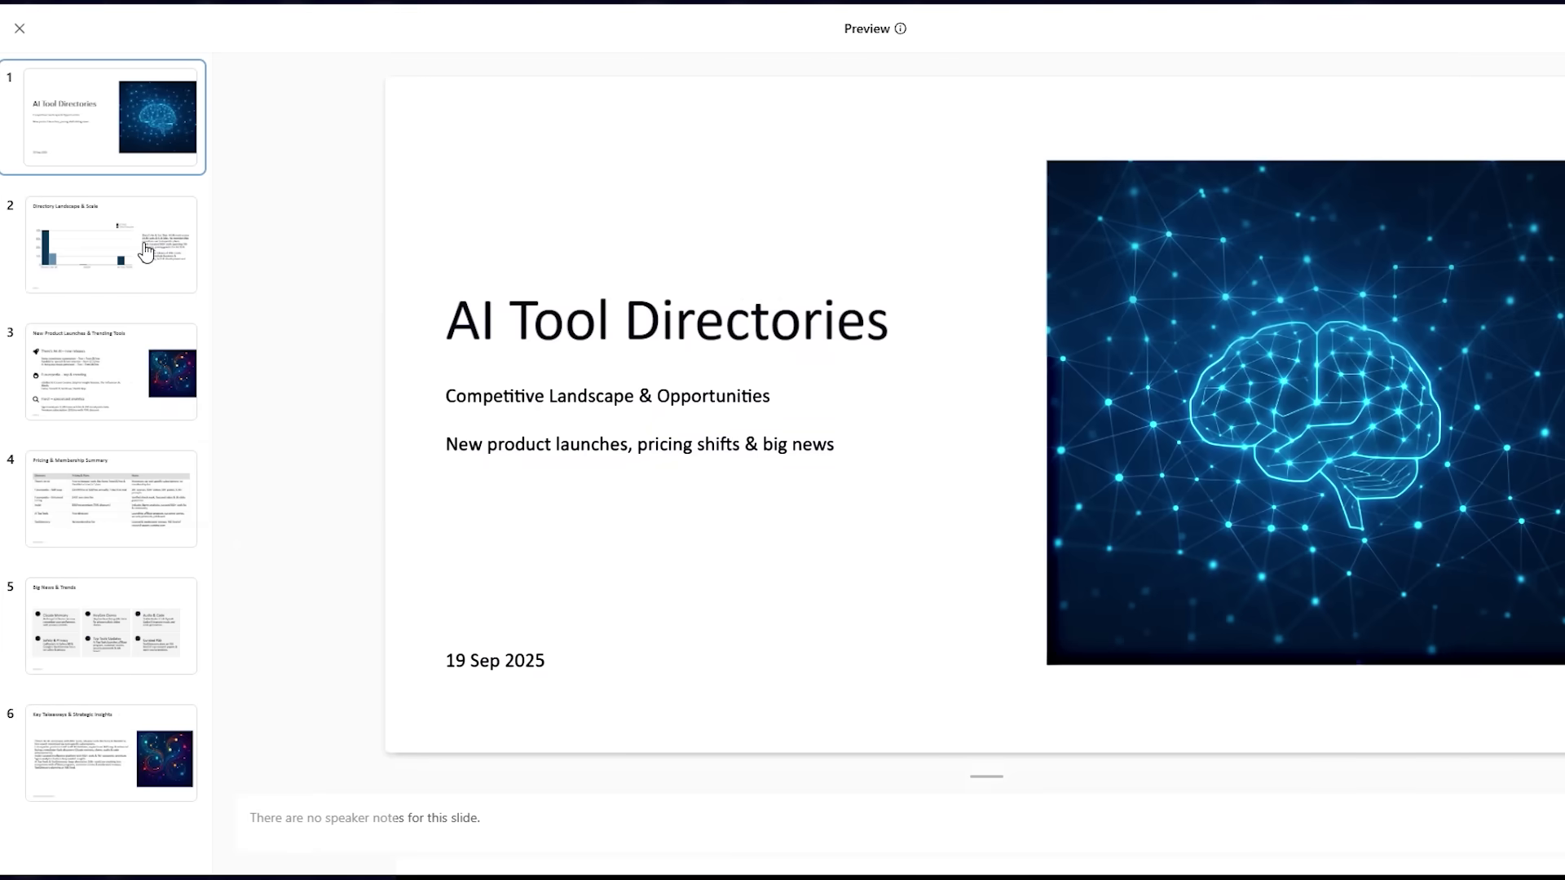
Step: Preview the 6-slide competitor deck through to the Pricing & Membership Summary slide
{"action": "left_click", "coordinate": [146, 252]}
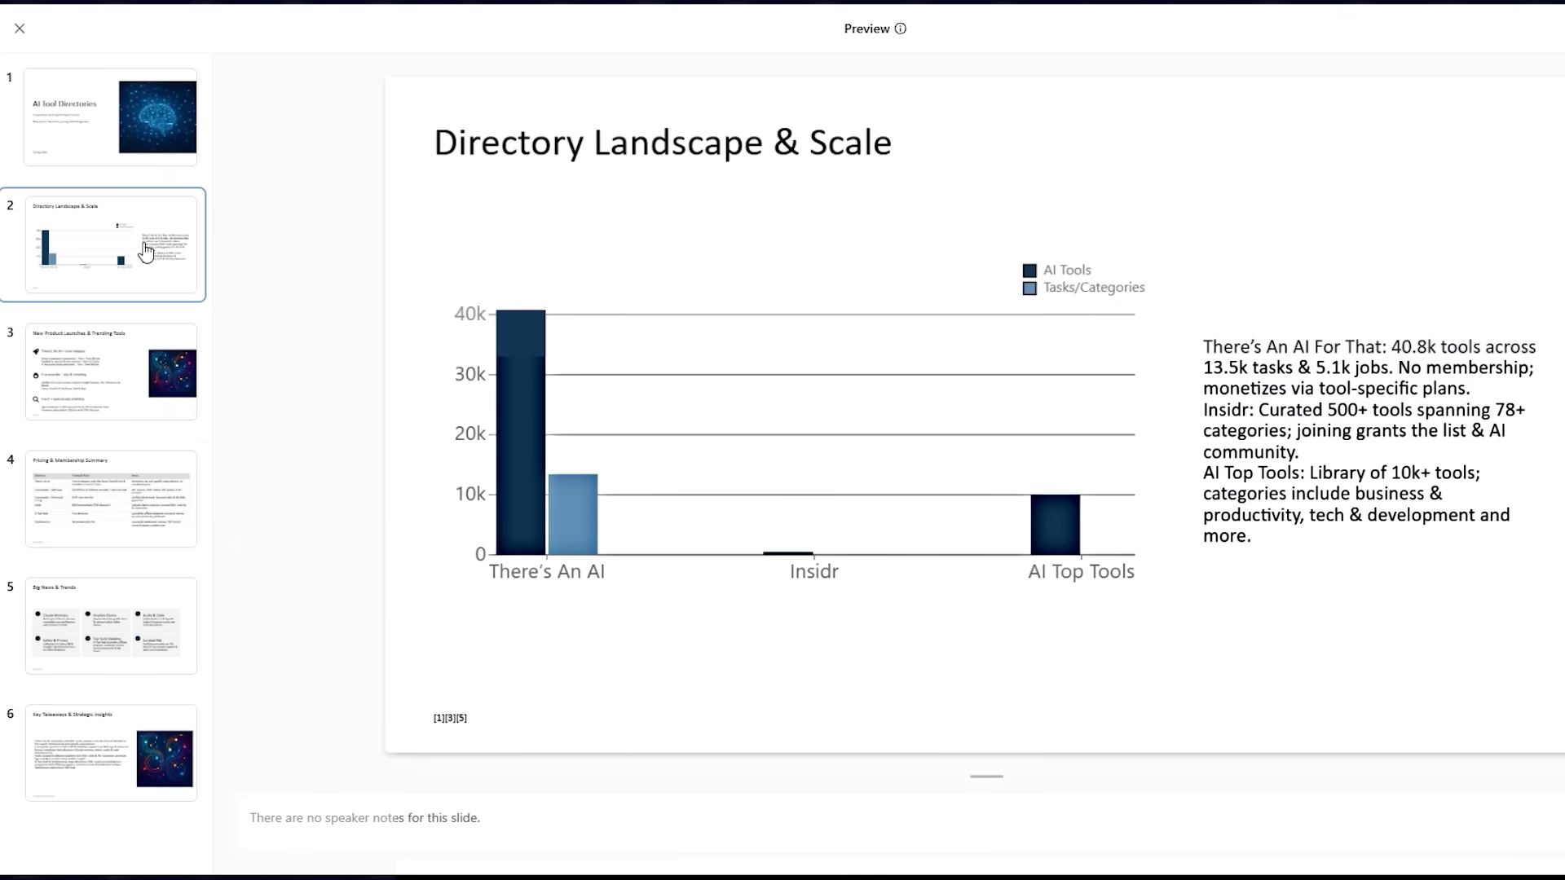
{"action": "left_click", "coordinate": [148, 386]}
{"action": "left_click", "coordinate": [163, 540]}
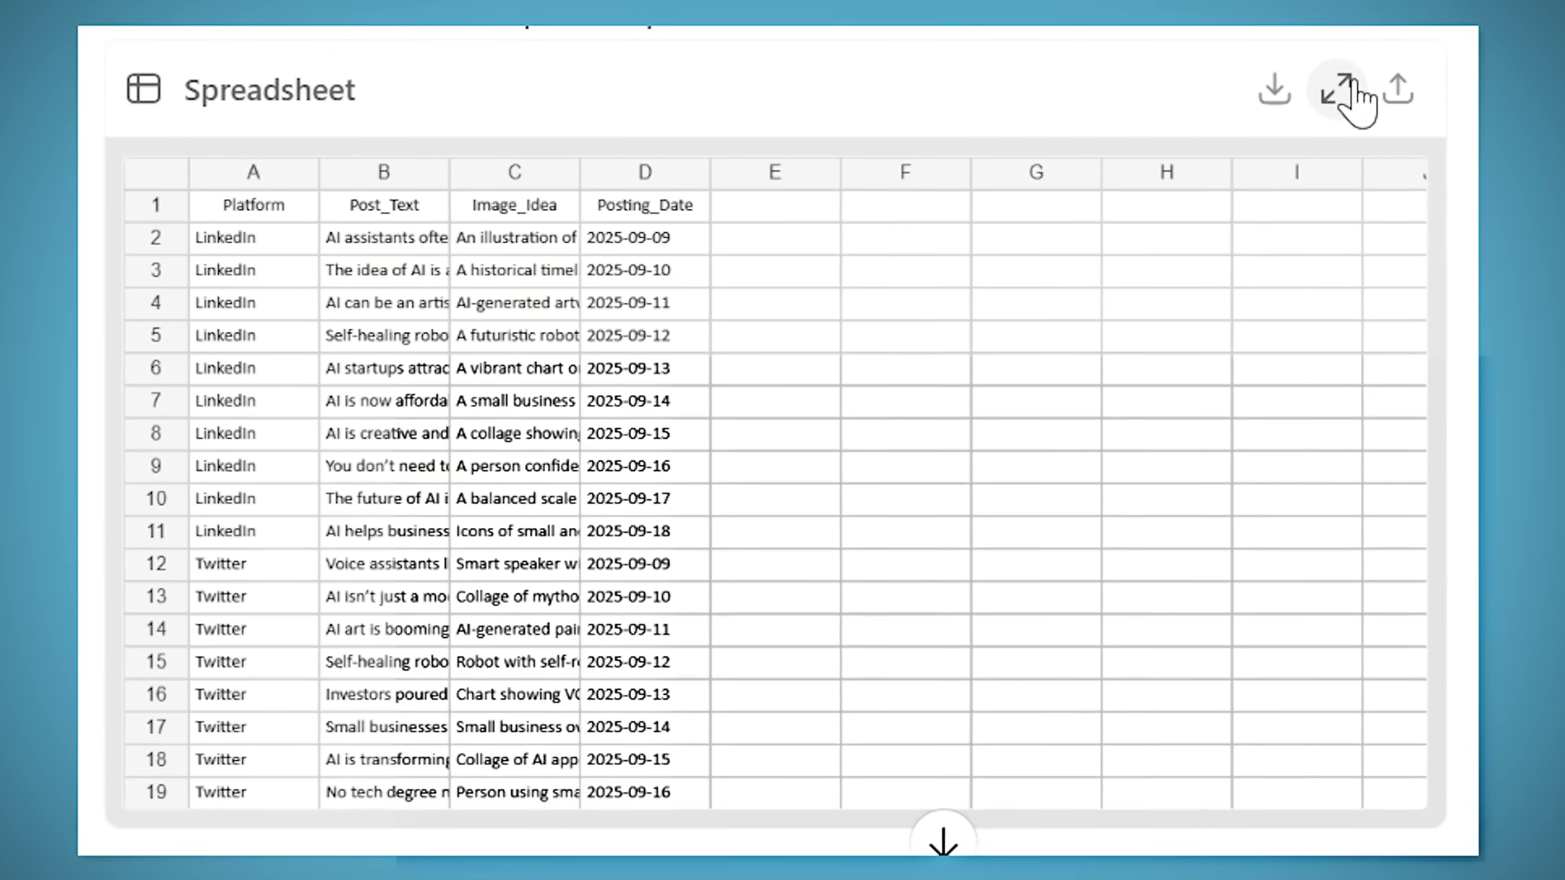
Step: View the social content calendar full-window and inspect the first LinkedIn post text
{"action": "left_click", "coordinate": [1345, 98]}
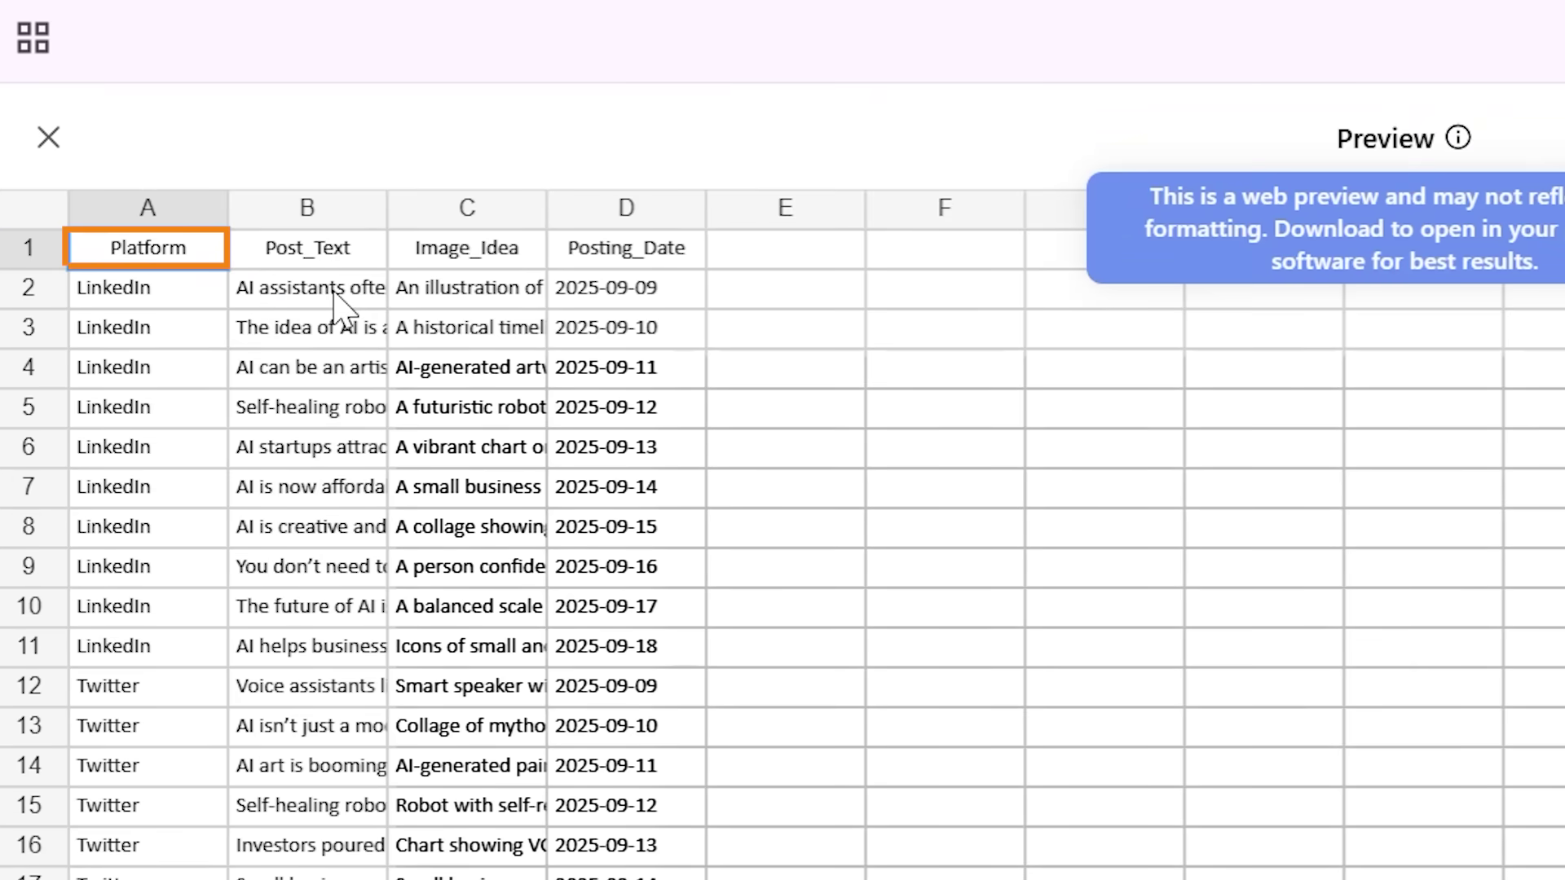
{"action": "left_click", "coordinate": [323, 302]}
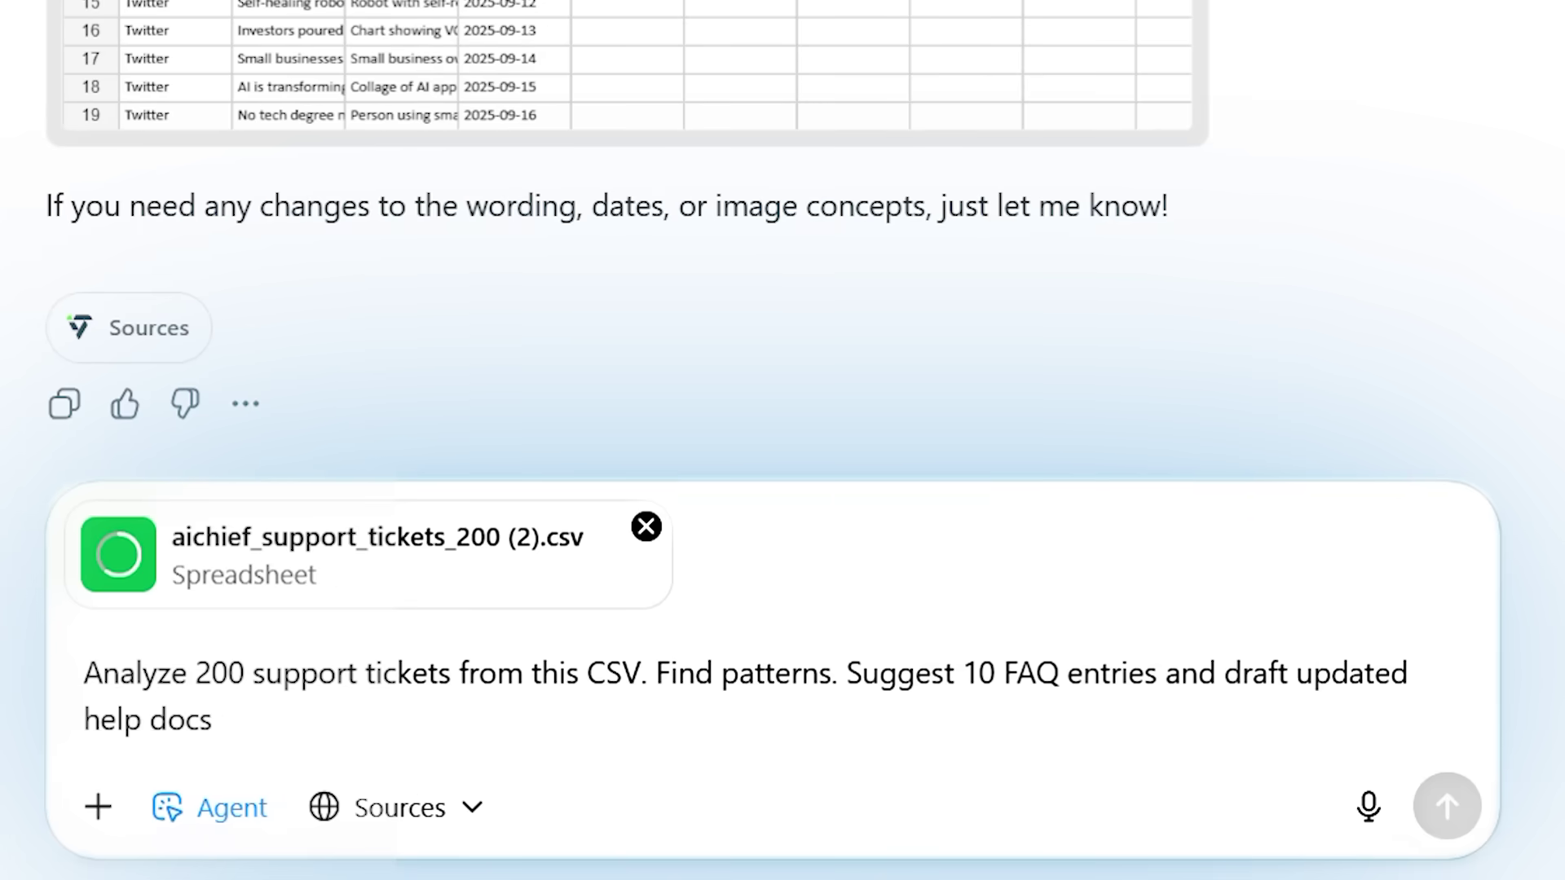
Step: Send the 200-ticket CSV request for patterns, 10 FAQs and updated help docs
{"action": "left_click", "coordinate": [1447, 805]}
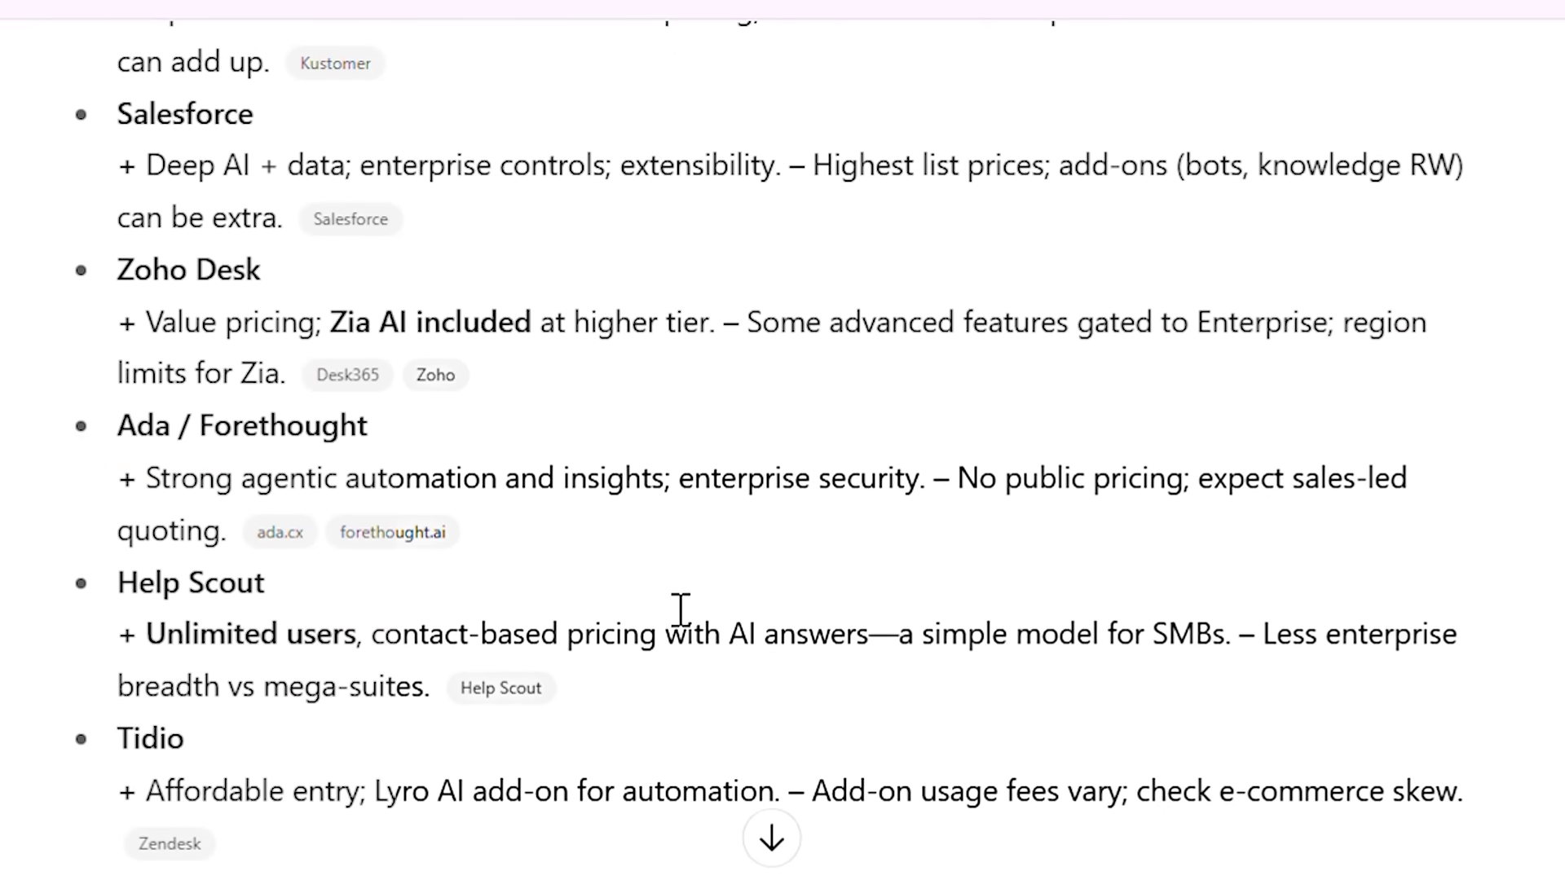
{"action": "scroll", "coordinate": [1076, 490], "scroll_direction": "down", "scroll_amount": 10}
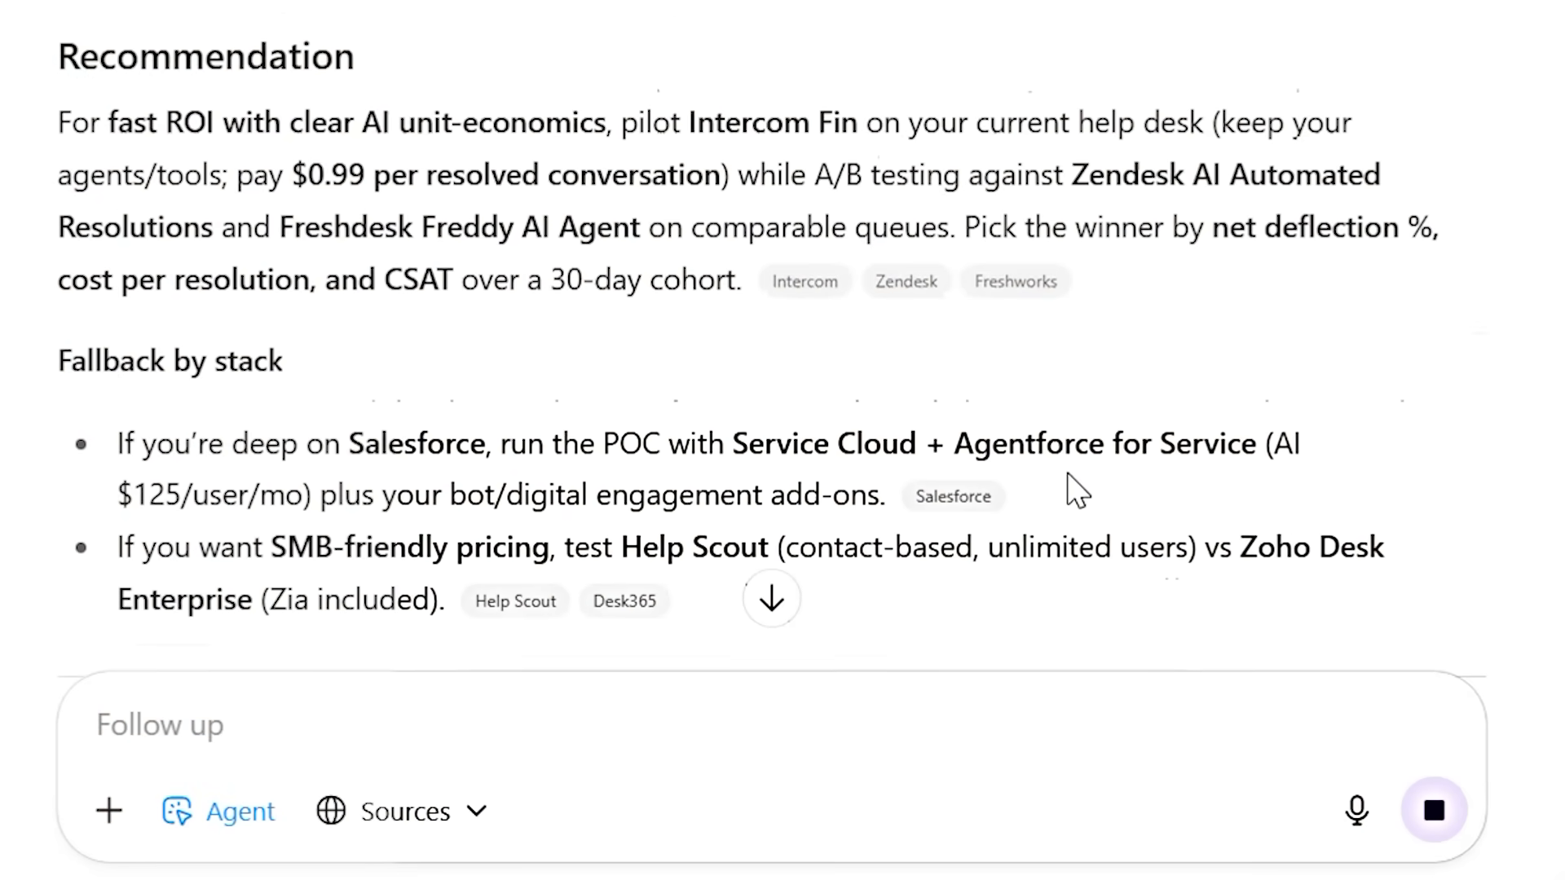